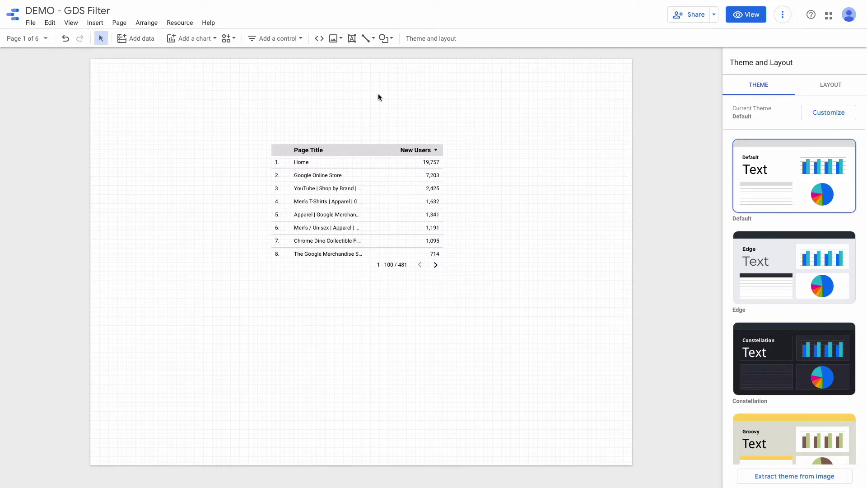
Step: Open the Add a control menu on page 1 of the DEMO - GDS Filter report
mouse_move(361, 1)
click(297, 40)
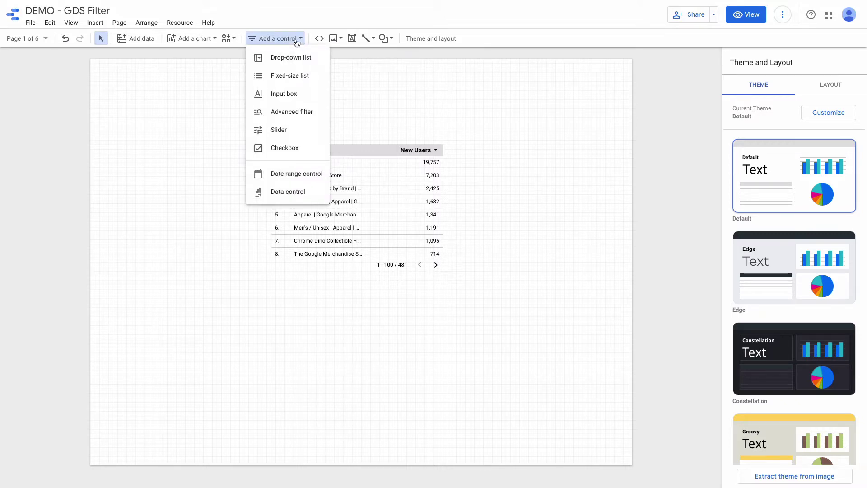
Step: Add a date range control above the table with default range Last 7 days (Sep 19–25)
click(296, 174)
click(281, 91)
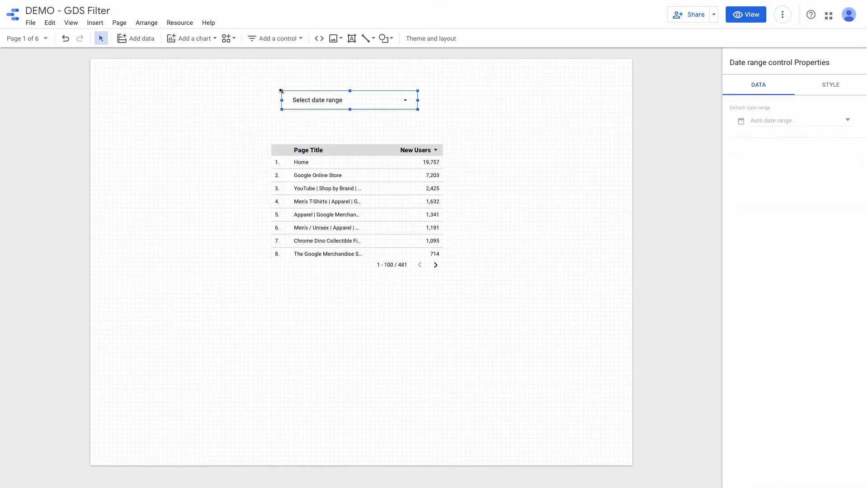
click(773, 122)
click(808, 123)
scroll(806, 91, up, 6)
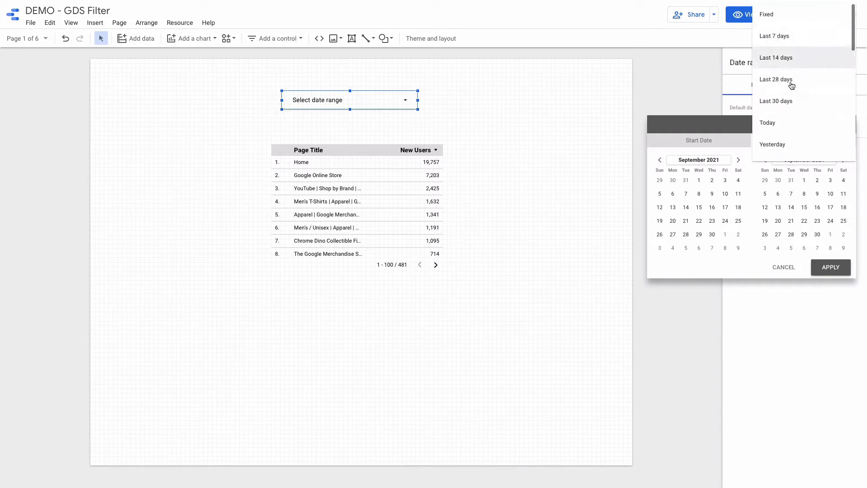
scroll(811, 129, down, 5)
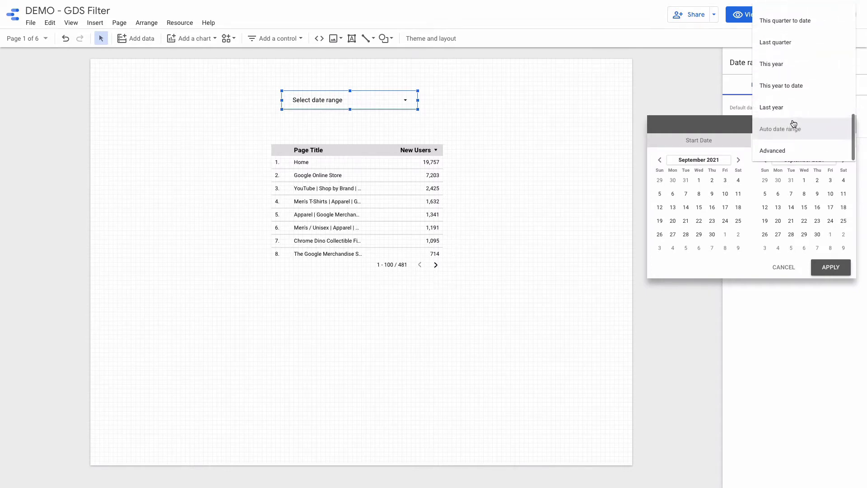
scroll(797, 91, up, 2)
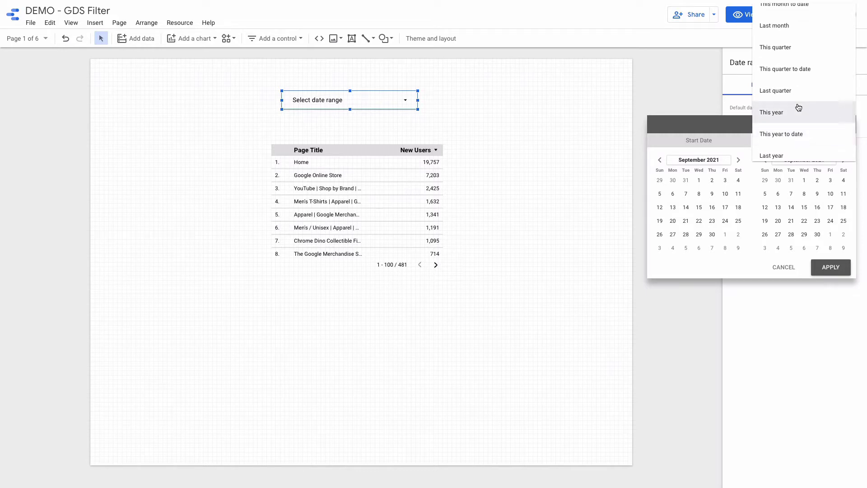
scroll(799, 107, up, 5)
click(785, 36)
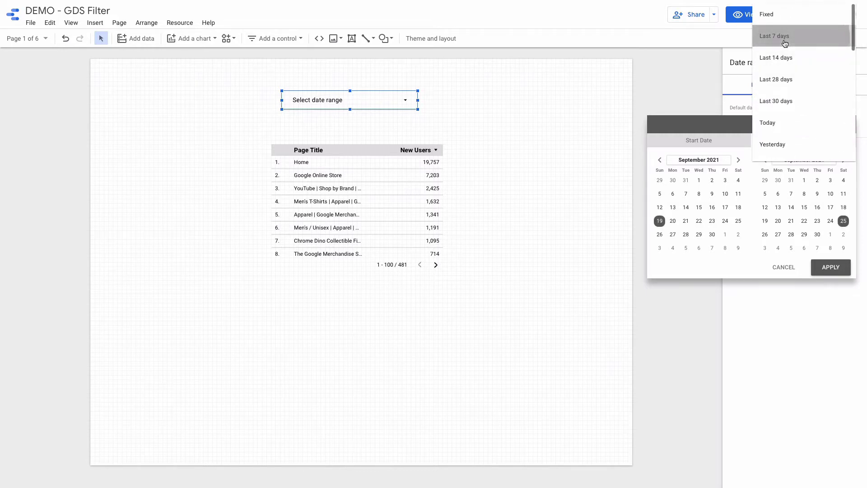
click(835, 271)
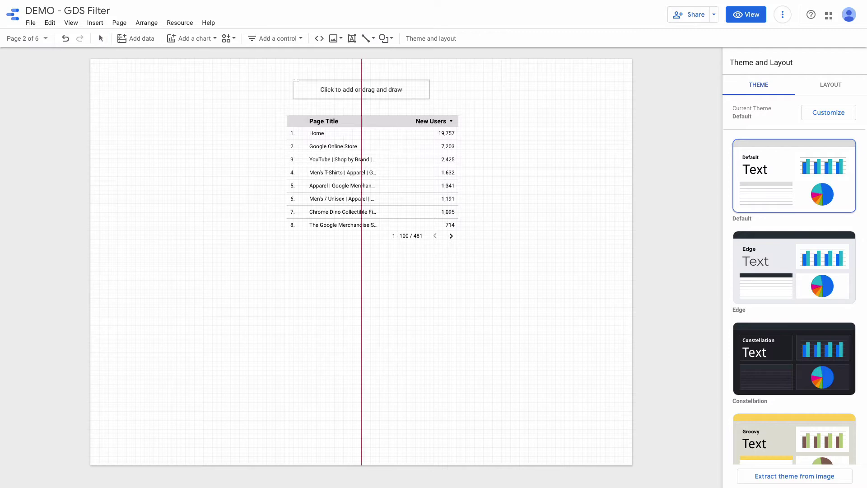
Step: Add a Page Title drop-down control above the table and search its list for 'k'
click(296, 72)
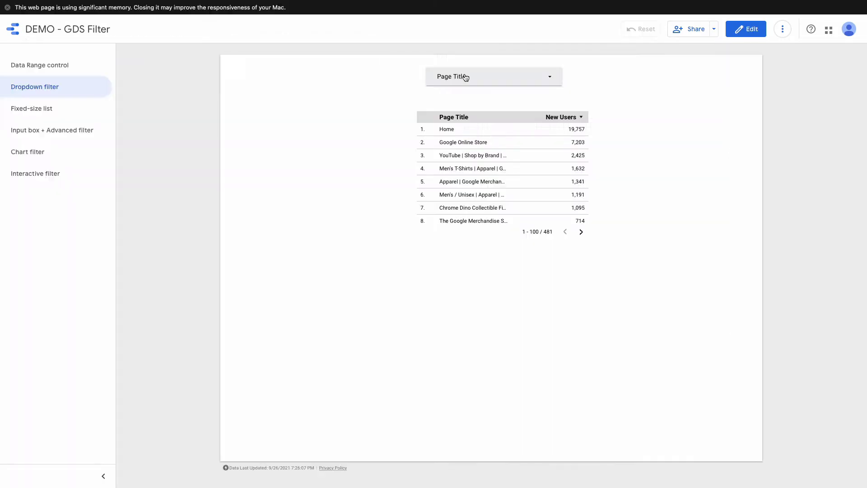
click(464, 79)
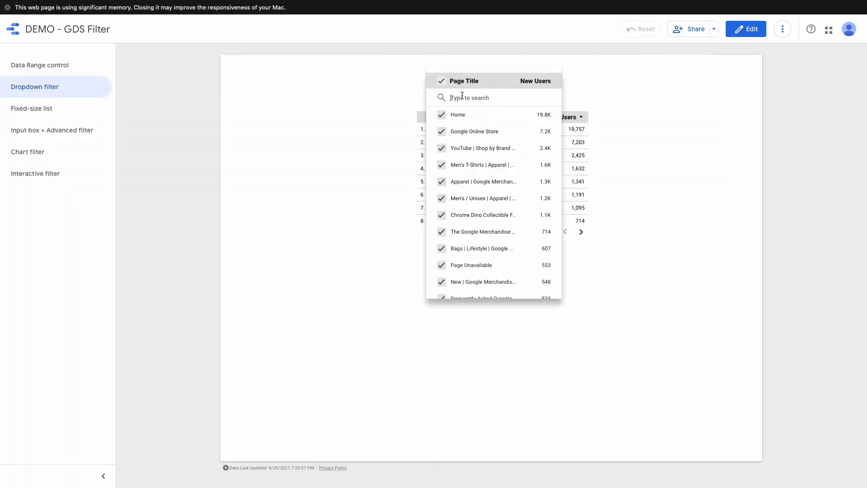
text(k)
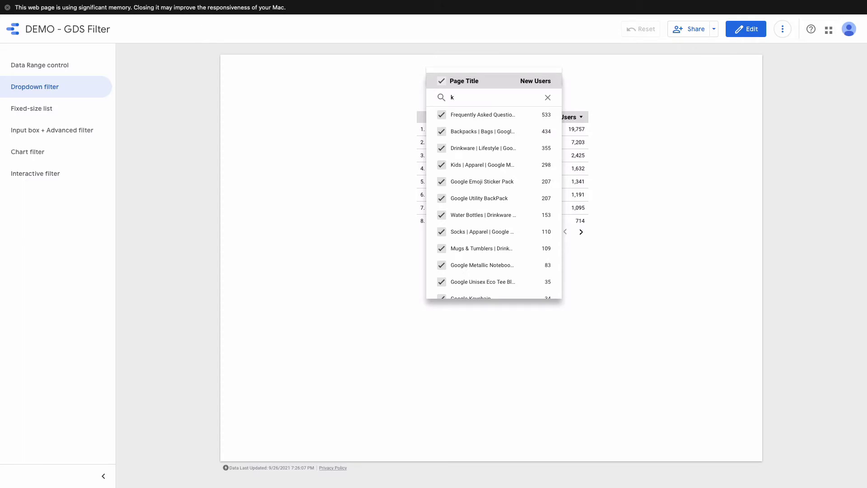
click(595, 86)
Step: Filter the table to Google Online Store only, then return to editing with the control selected
click(484, 80)
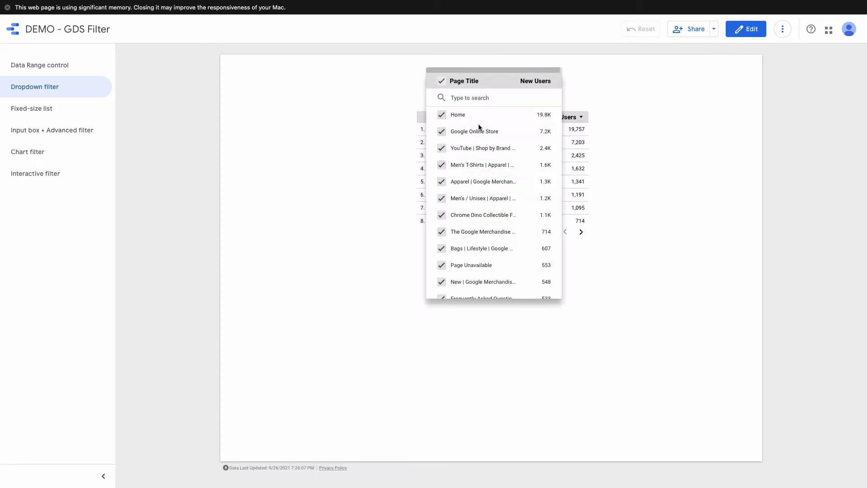
click(540, 134)
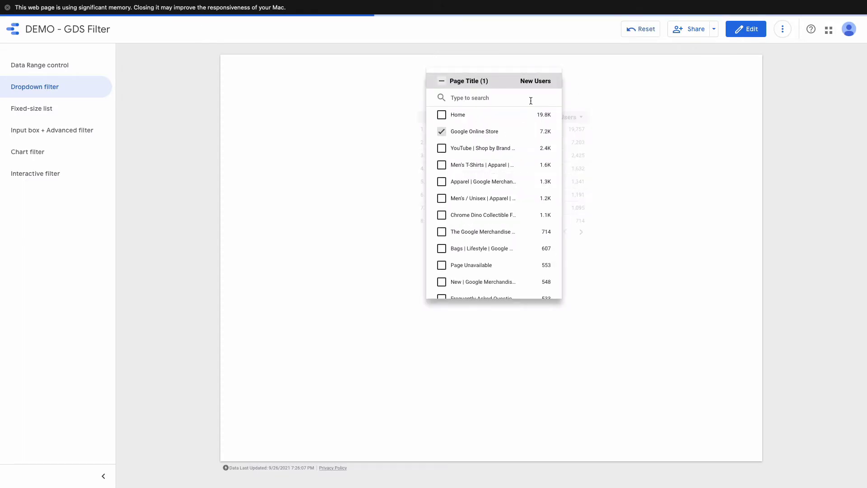
click(634, 91)
double_click(459, 138)
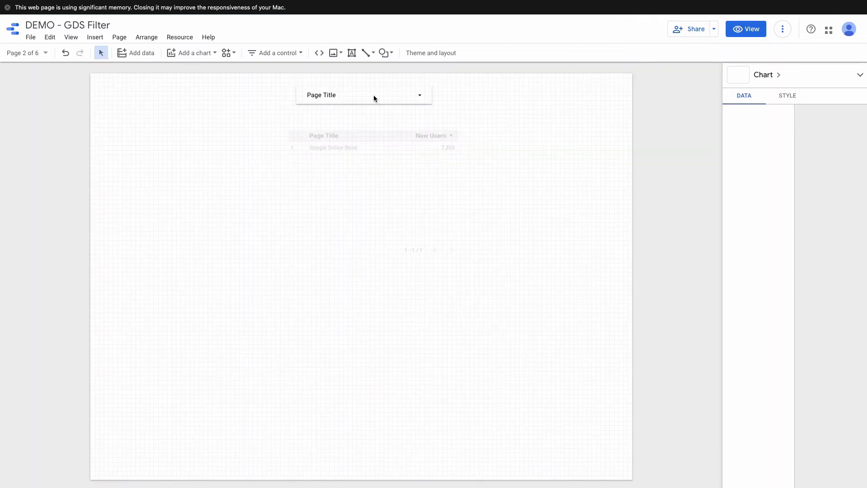
click(378, 94)
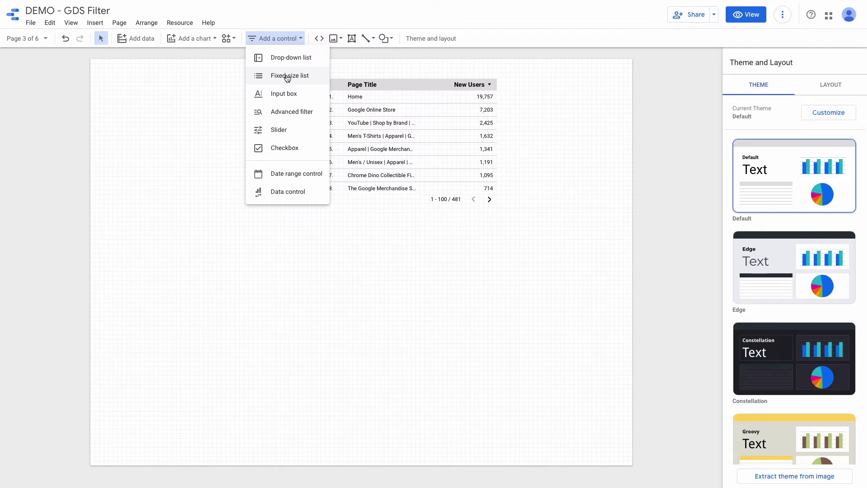
Step: Draw a fixed-size Page Title list left of the table and preview it in View mode
click(287, 75)
drag(145, 85, 281, 221)
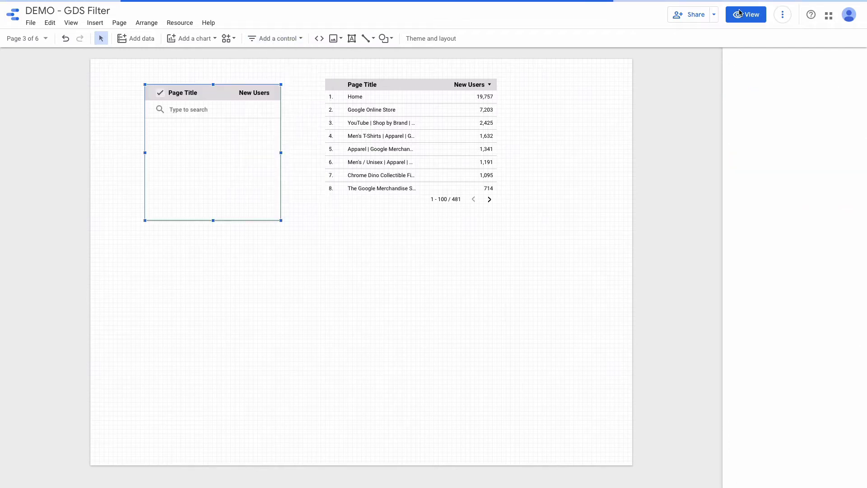
click(745, 17)
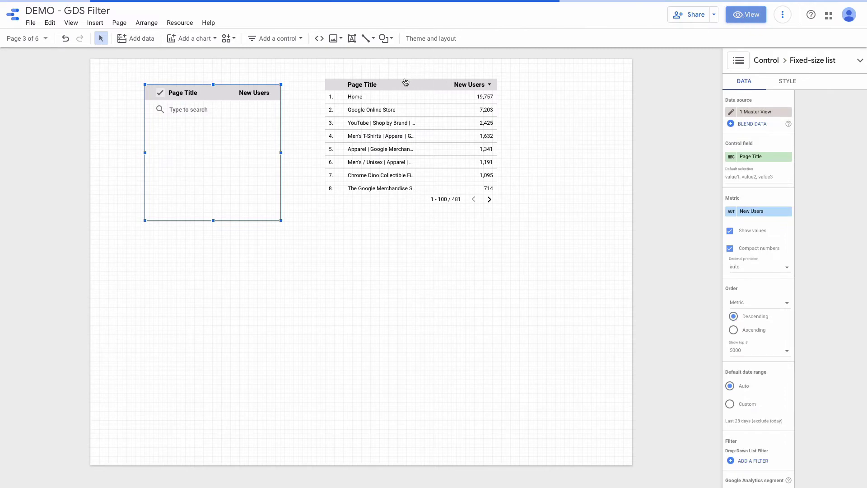
scroll(349, 156, down, 3)
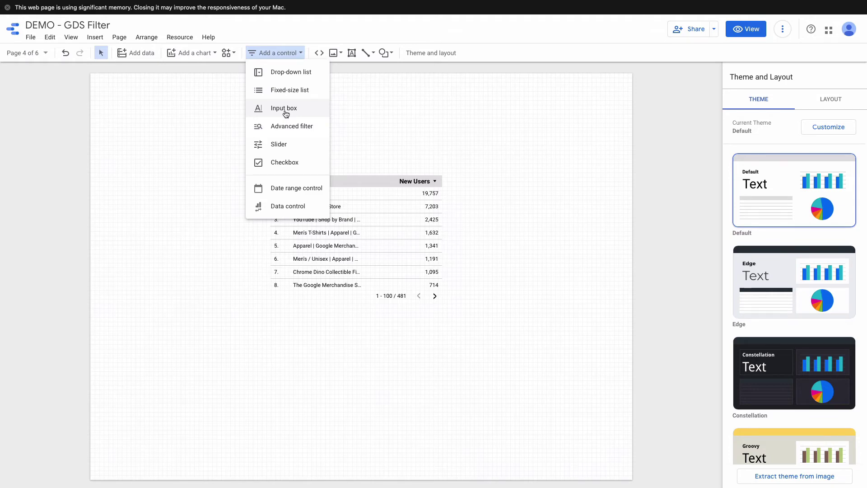
Step: Add a Page Title input box above the table and try entering a value in View mode
click(286, 113)
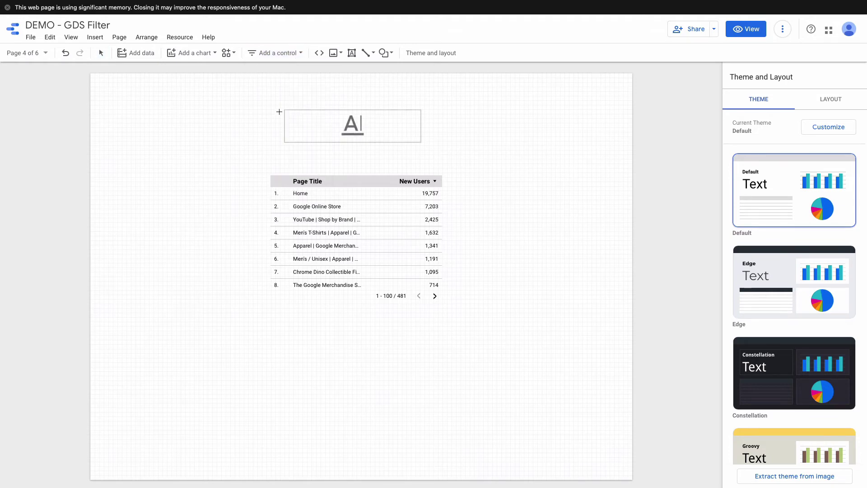
click(178, 119)
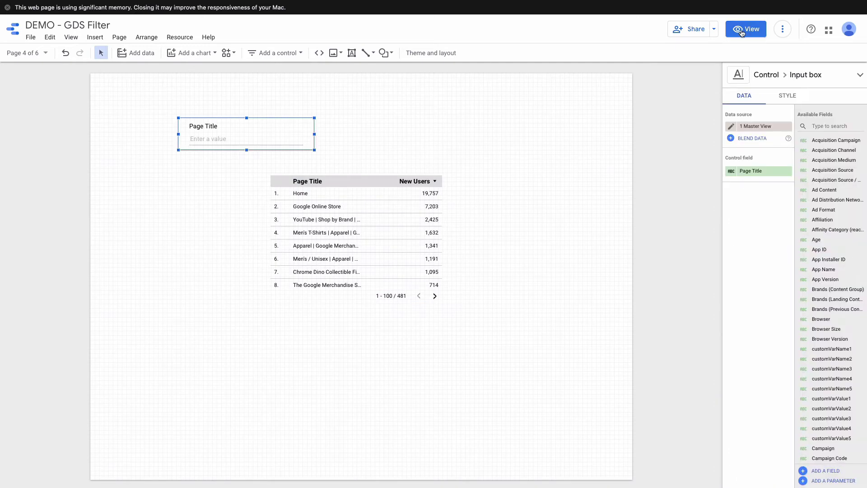
click(742, 31)
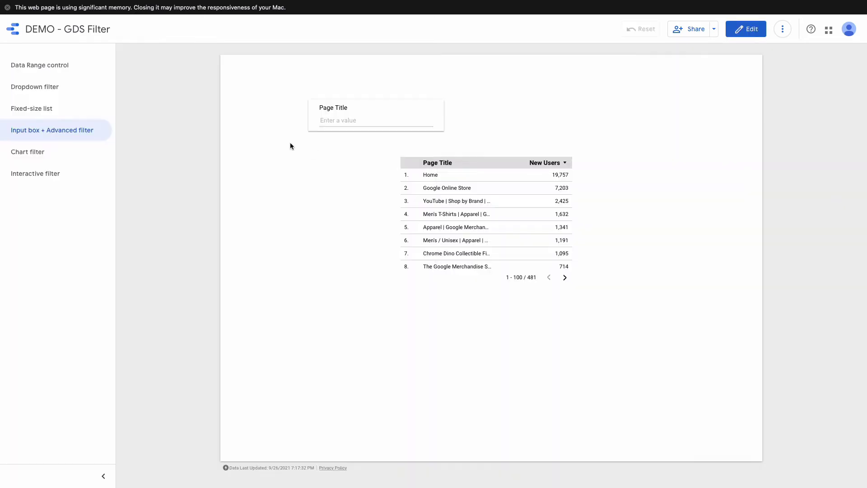
click(344, 119)
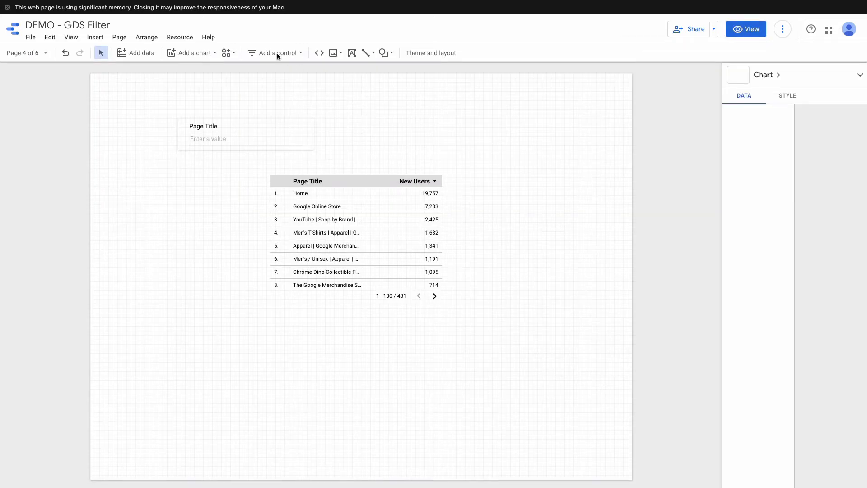
Step: Preview the advanced filter's match operators, then switch back to Edit mode
click(747, 33)
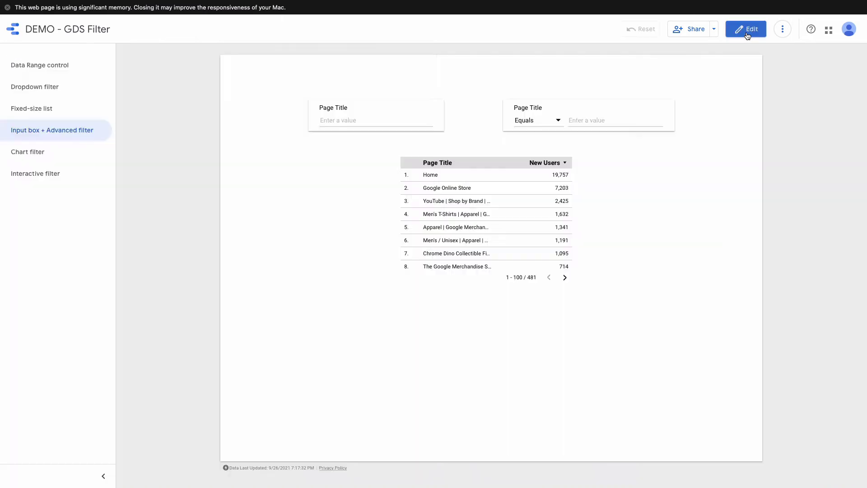
click(541, 121)
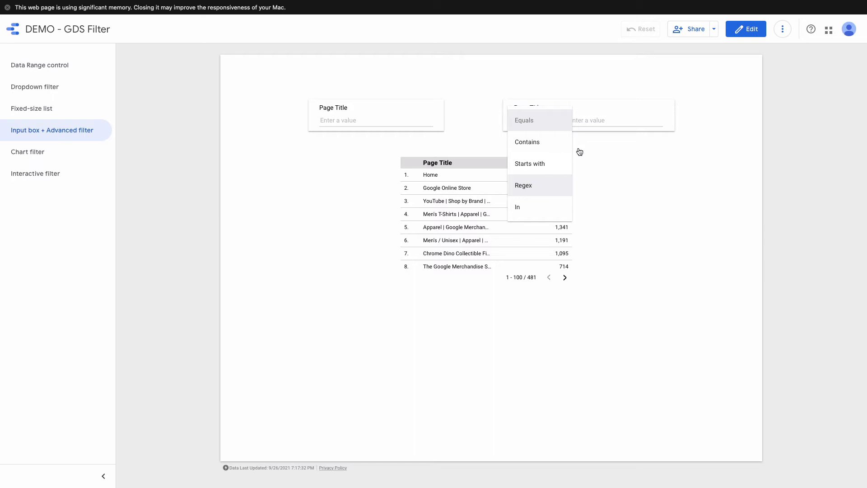
click(745, 29)
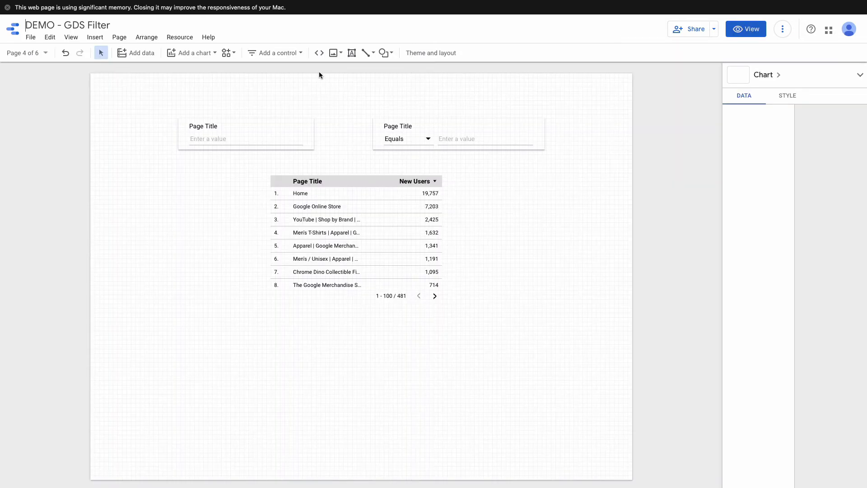
click(278, 54)
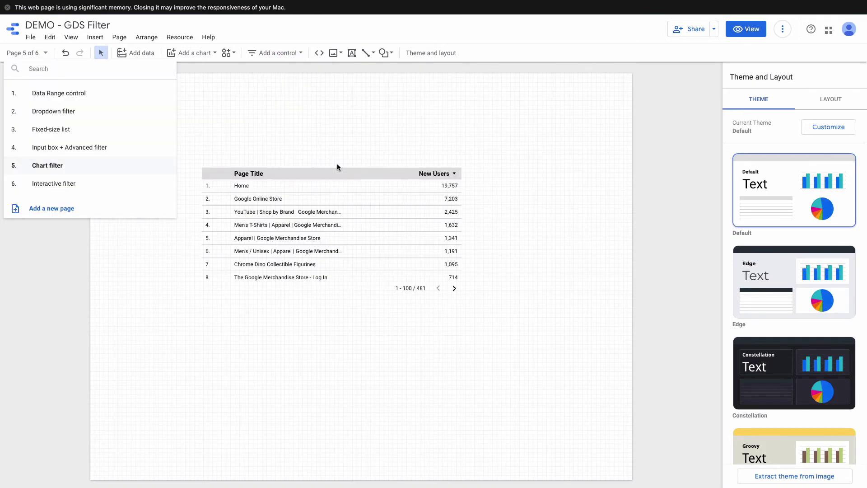
Step: Start a new filter on the Page Title table using the Device Category field
click(369, 237)
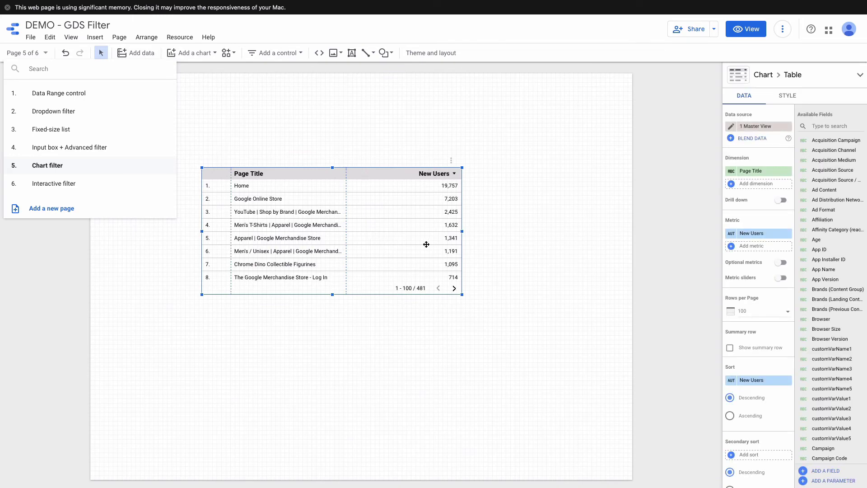
scroll(767, 280, down, 6)
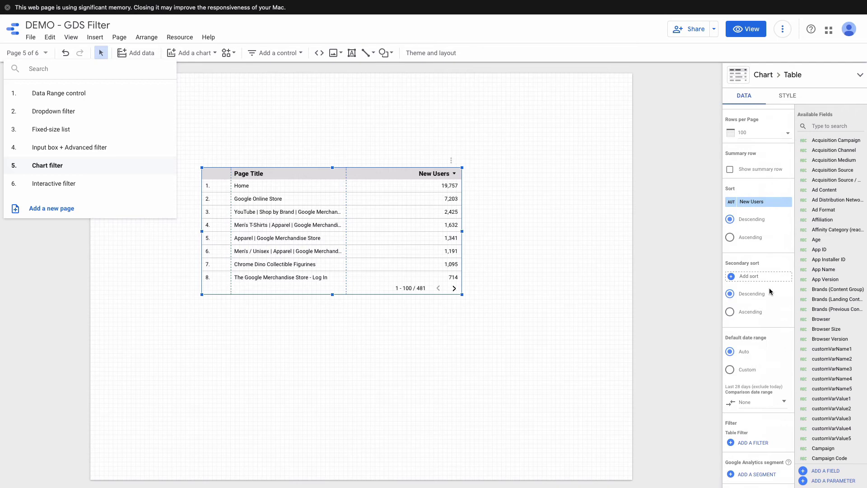
scroll(771, 291, down, 1)
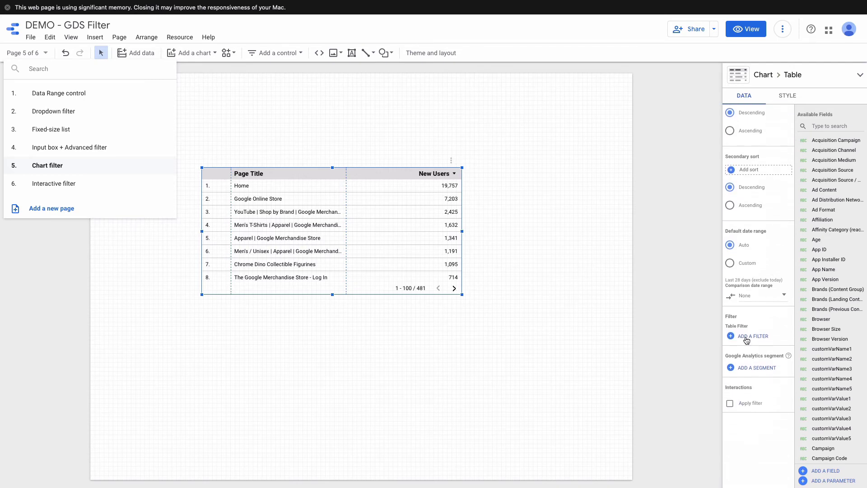
click(747, 336)
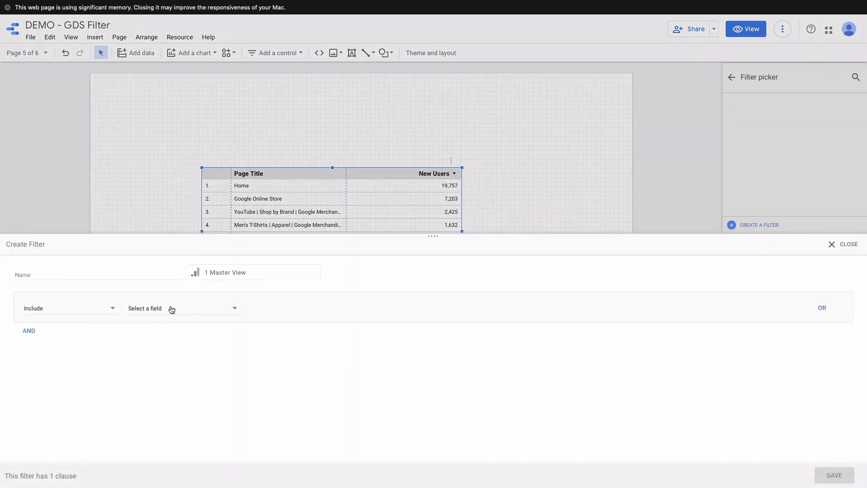
click(172, 309)
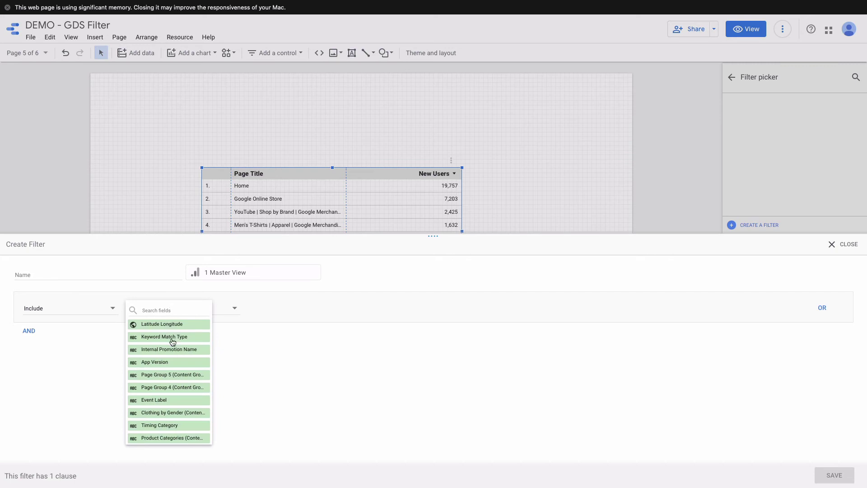
scroll(175, 368, down, 5)
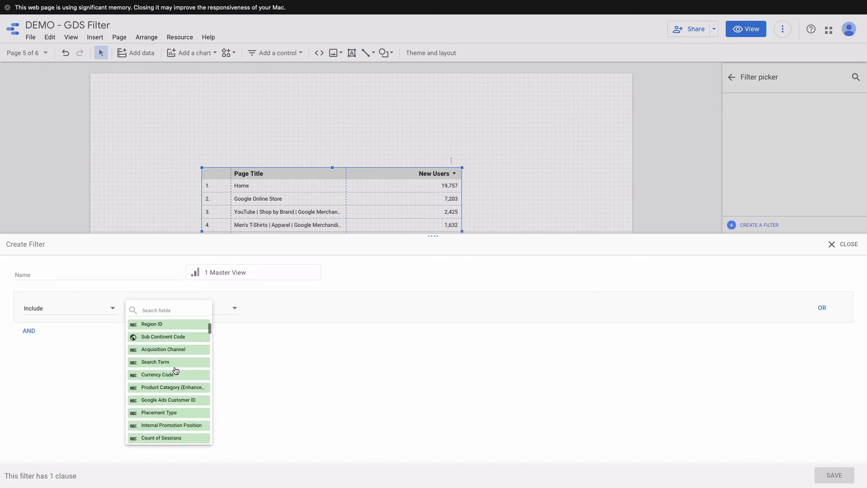
click(156, 307)
text(de)
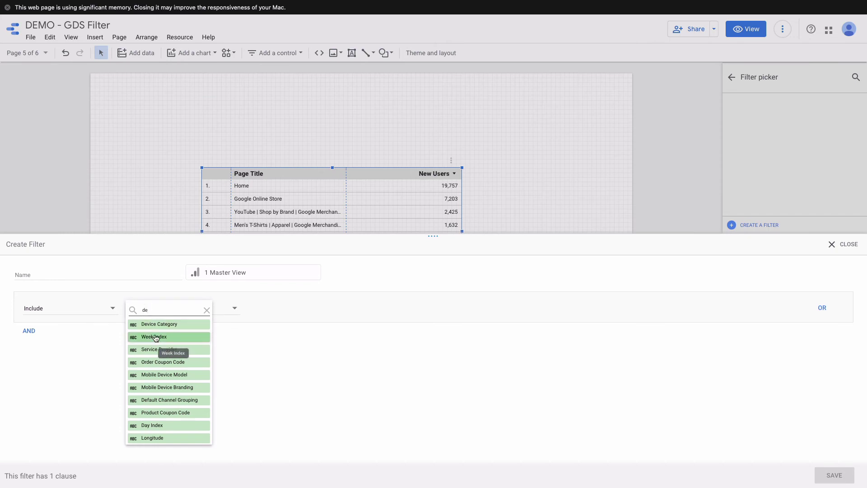
click(159, 327)
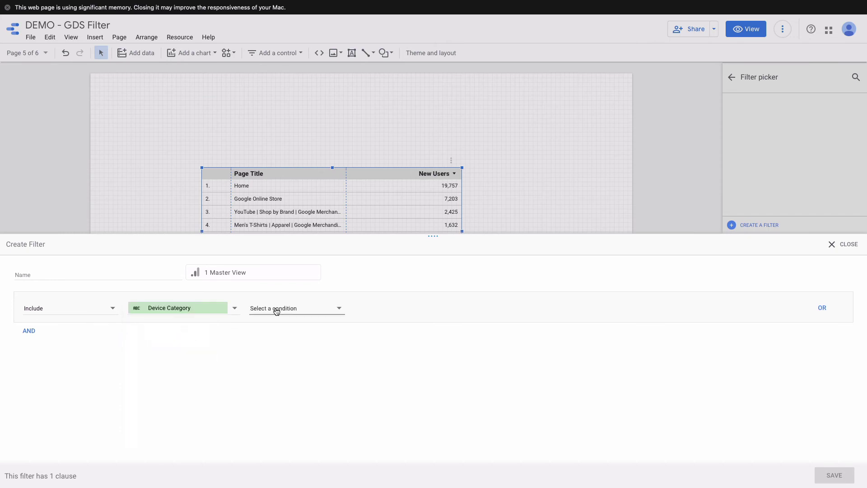
Step: Set the condition to Equal to (=) mobile, name the filter Mobile, and save it
click(275, 308)
click(273, 309)
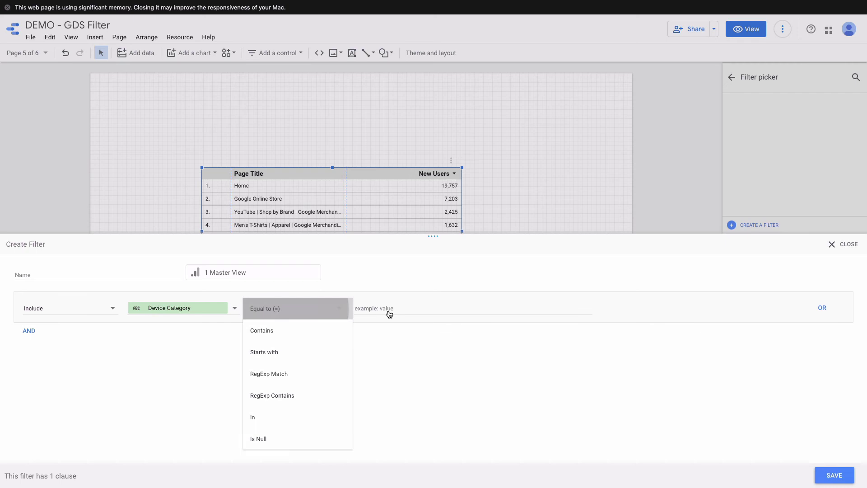
click(391, 310)
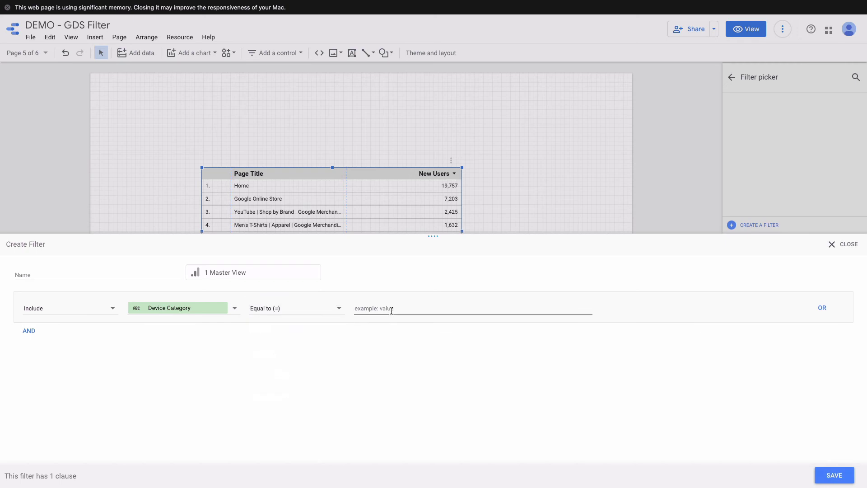
text(mobile)
click(91, 273)
text(Mobile)
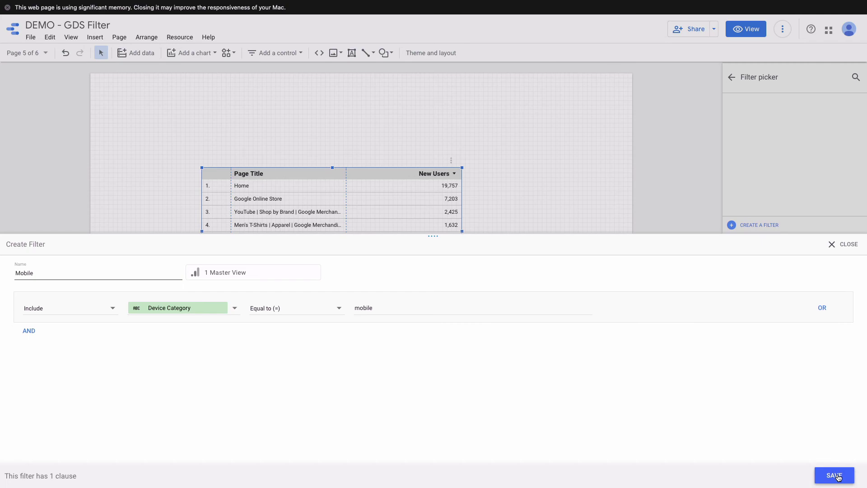
click(834, 475)
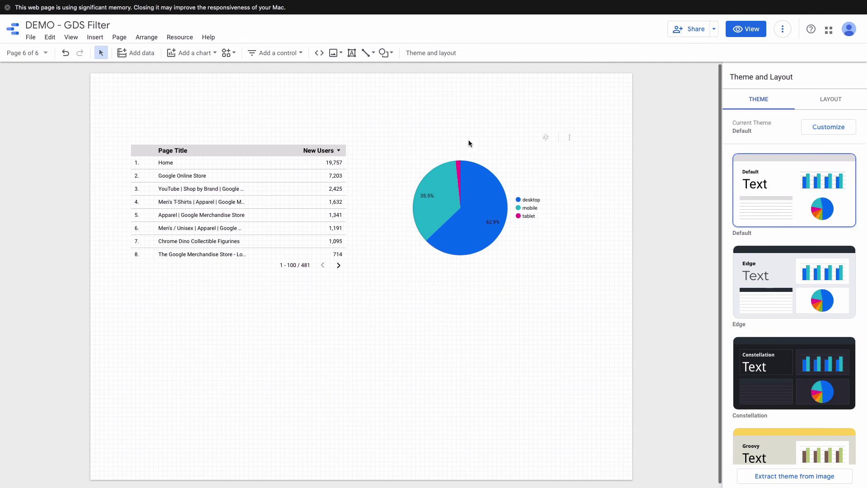
Step: Turn on the Apply filter interaction for the device category pie chart
click(478, 187)
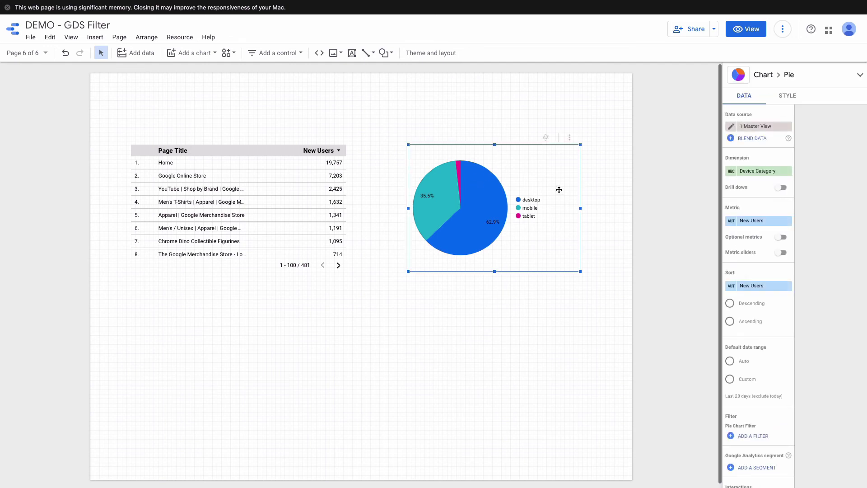
scroll(768, 343, down, 5)
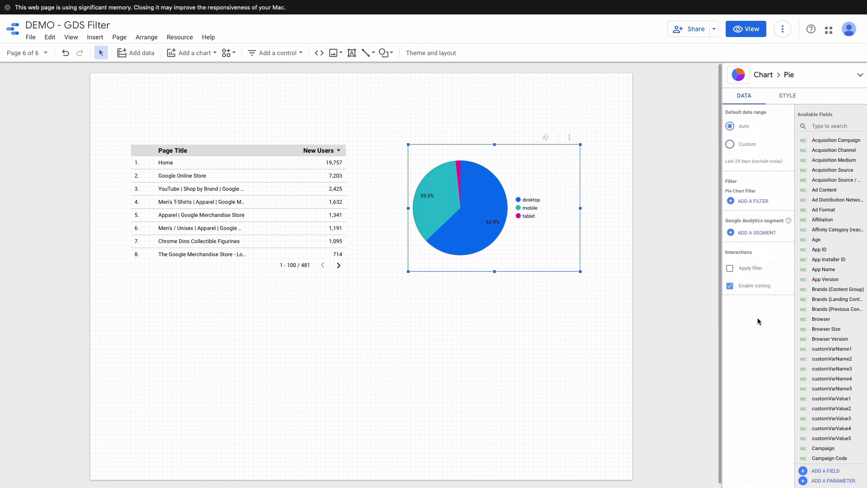
click(730, 270)
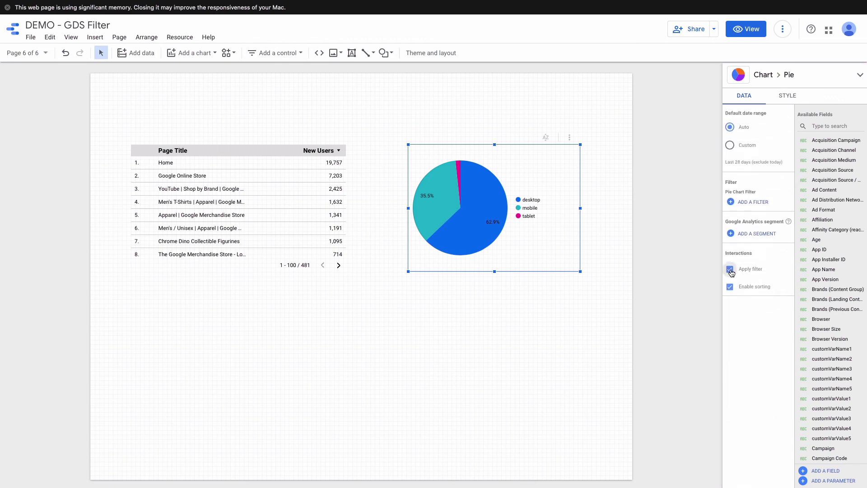
Step: In View mode, apply the pie chart's desktop slice as a cross-filter on the table
click(741, 33)
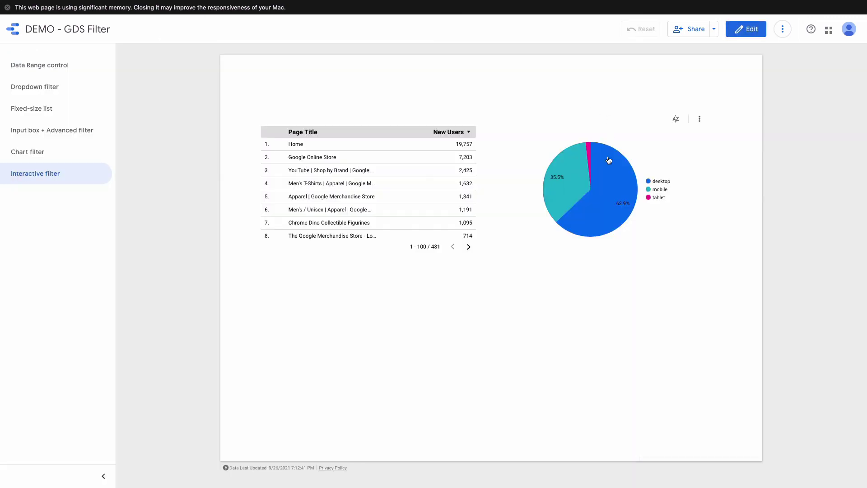
mouse_move(597, 185)
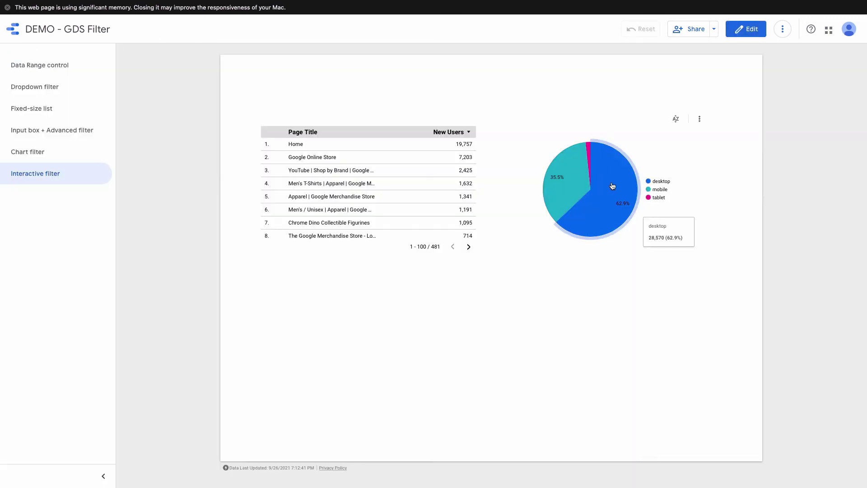
click(612, 187)
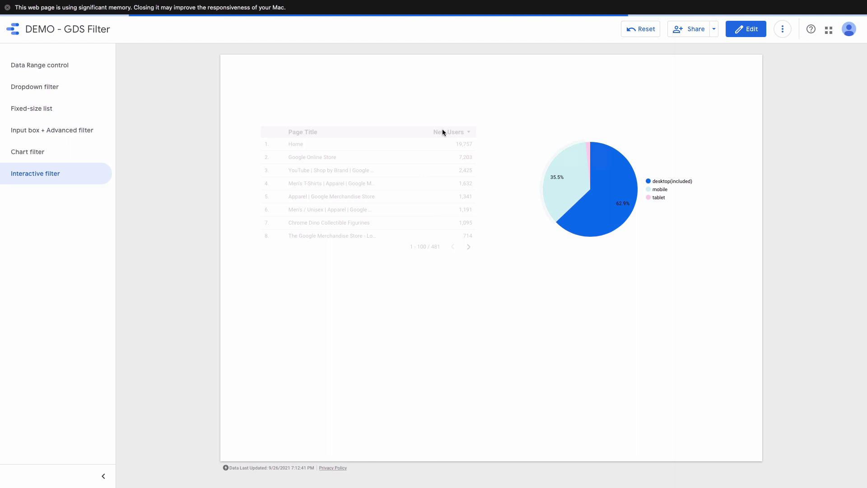